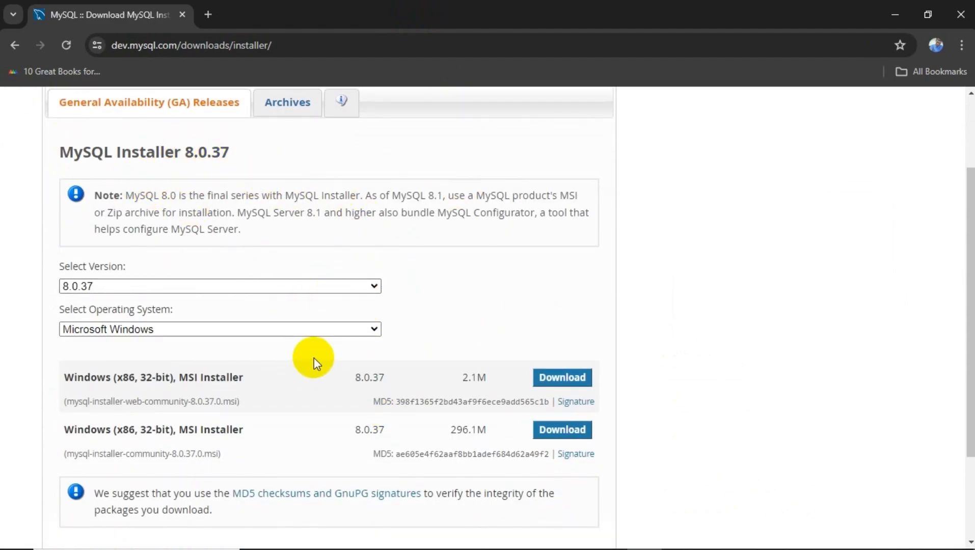
{"action": "scroll", "coordinate": [314, 363], "scroll_direction": "down", "scroll_amount": 1}
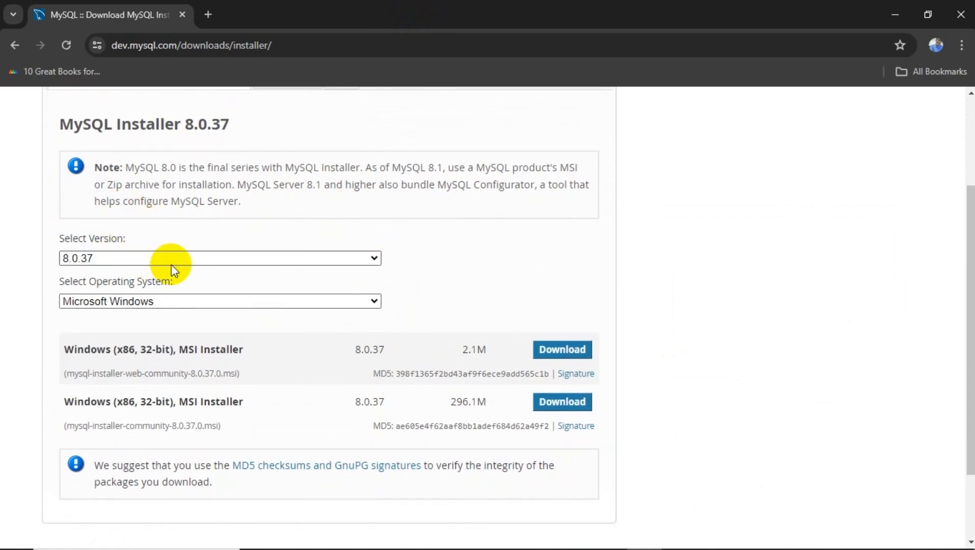
{"action": "left_click", "coordinate": [260, 262]}
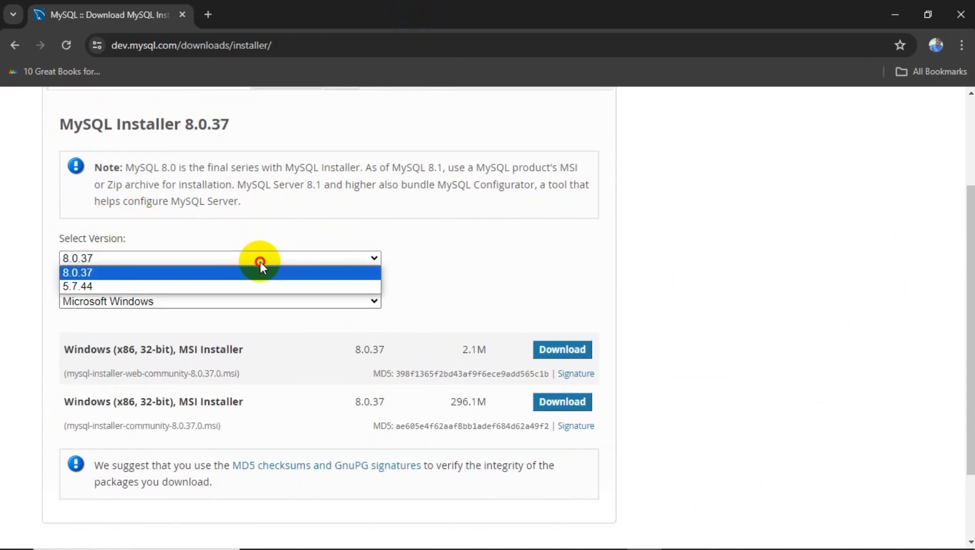
{"action": "left_click", "coordinate": [346, 202]}
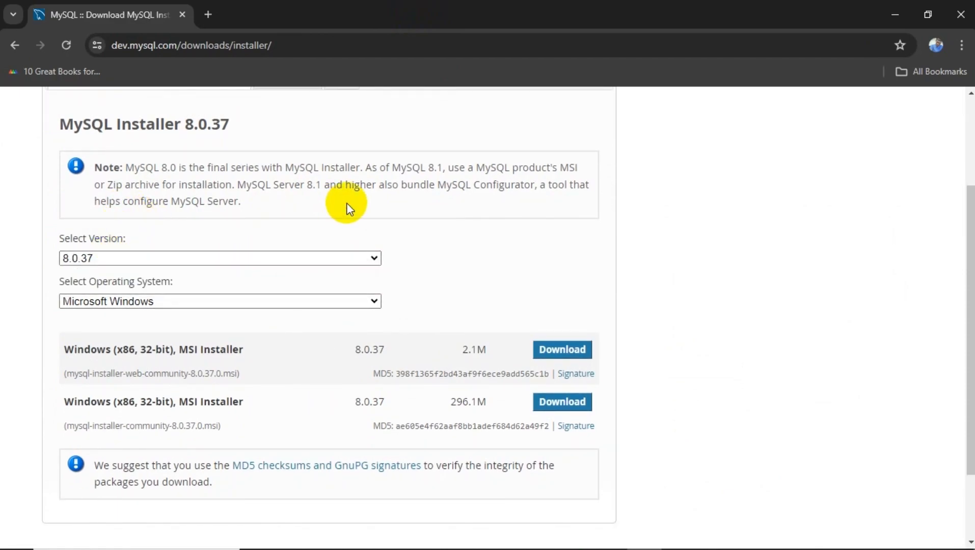
{"action": "left_click", "coordinate": [196, 304]}
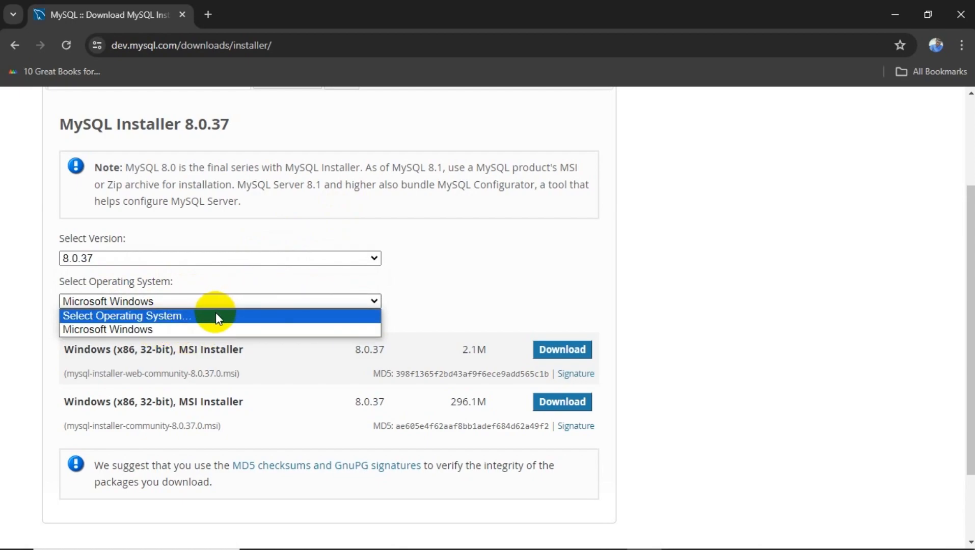
{"action": "left_click", "coordinate": [206, 330]}
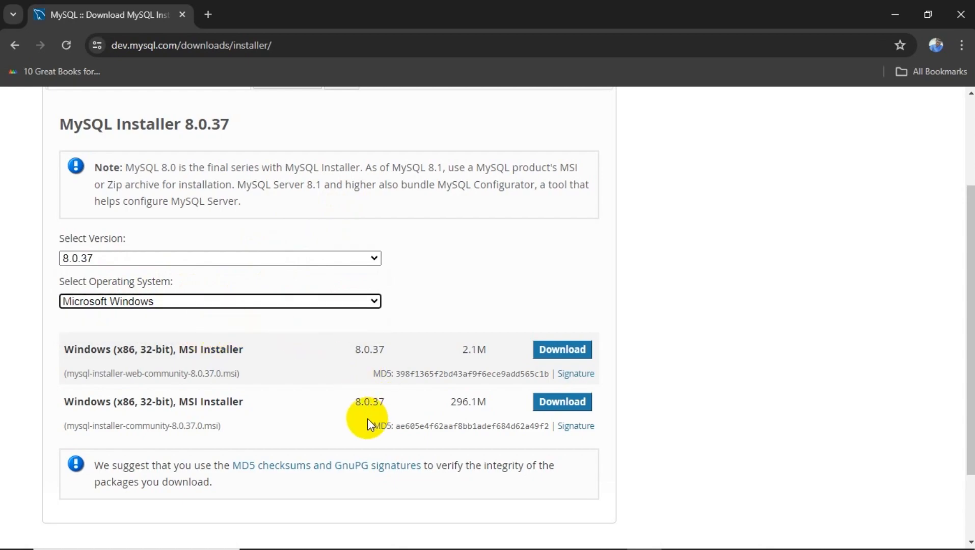
{"action": "scroll", "coordinate": [367, 420], "scroll_direction": "down", "scroll_amount": 1}
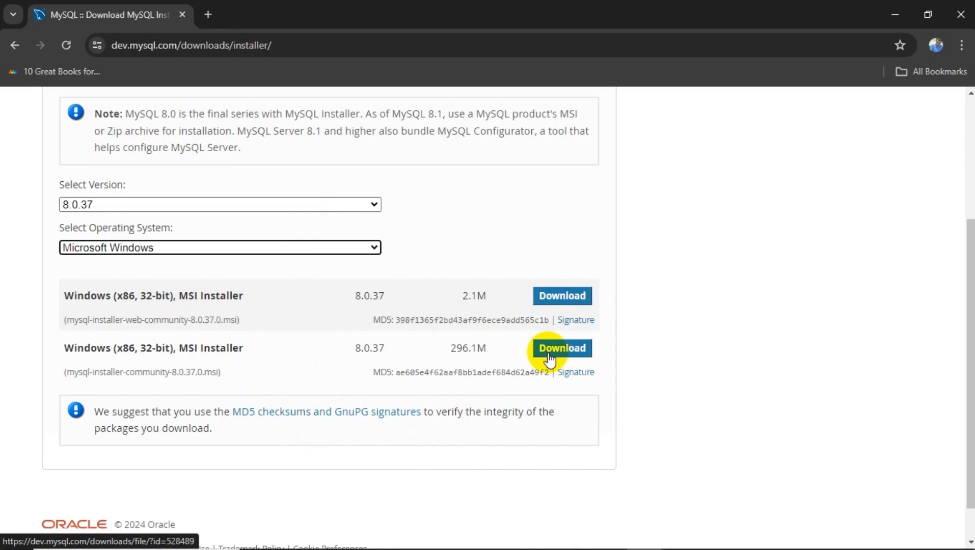
Download the 2.1M mysql-installer-web-community-8.0.37.0.msi without logging in, then run it from Chrome's downloads.
{"action": "left_click", "coordinate": [547, 301]}
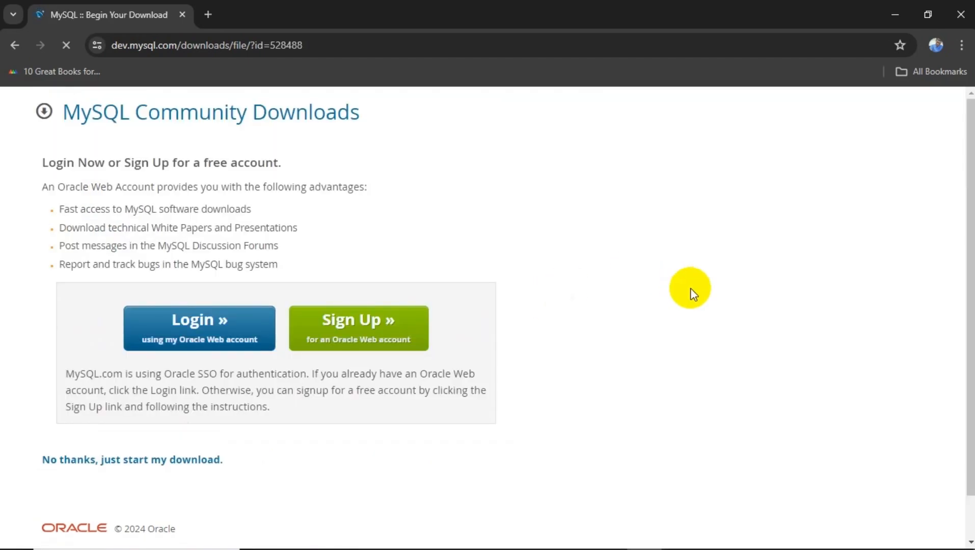
{"action": "scroll", "coordinate": [443, 295], "scroll_direction": "down", "scroll_amount": 1}
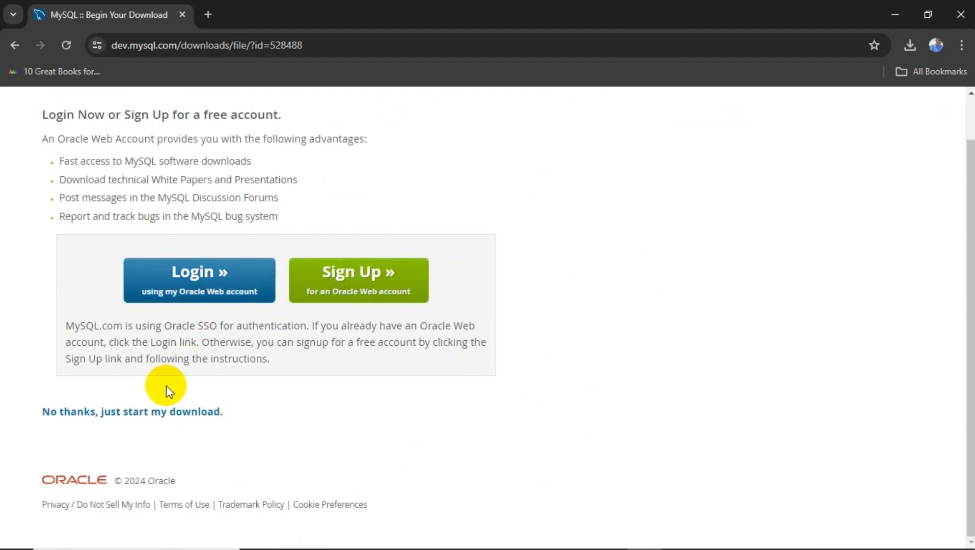
{"action": "left_click", "coordinate": [149, 411]}
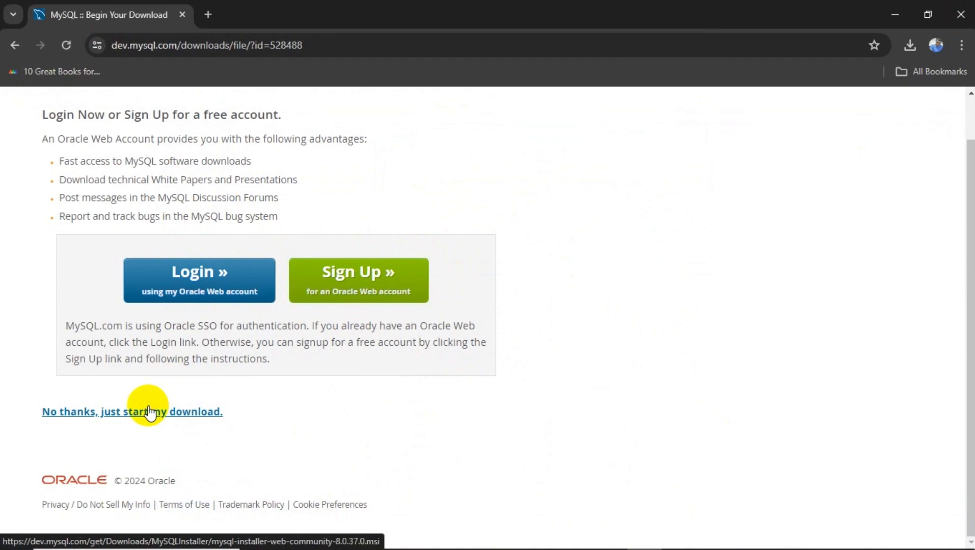
{"action": "left_click", "coordinate": [911, 53]}
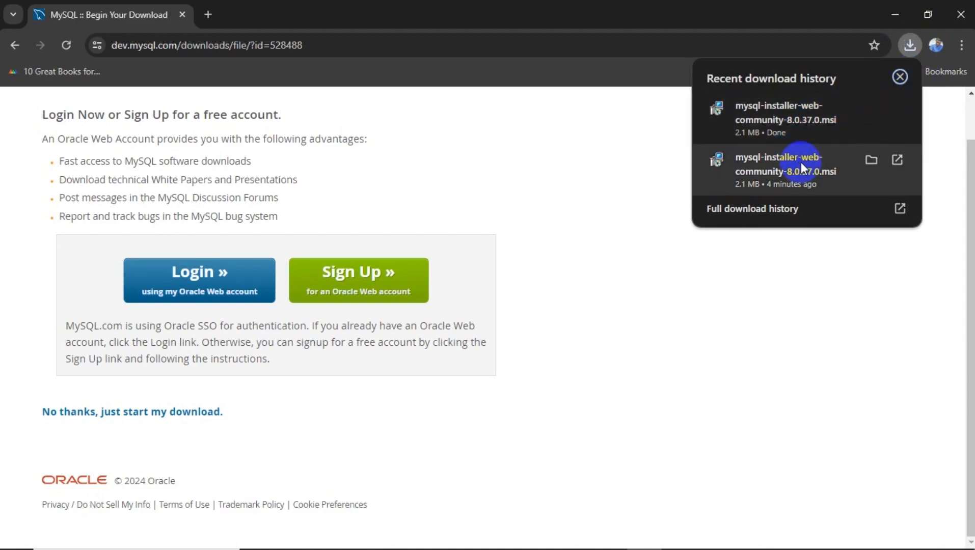
{"action": "left_click", "coordinate": [826, 113]}
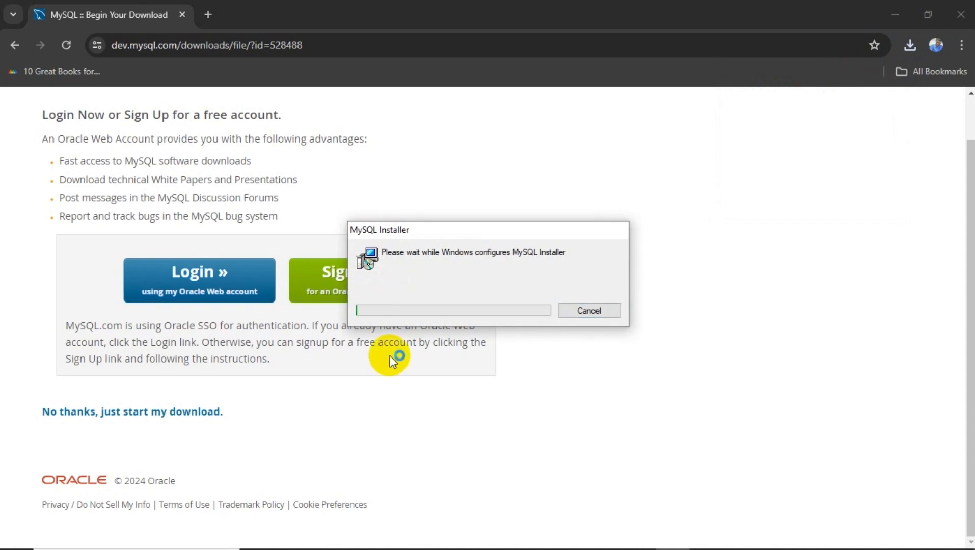
Bring up MySQL Installer and pick the Custom setup type to reach Select Products.
{"action": "left_click", "coordinate": [892, 16]}
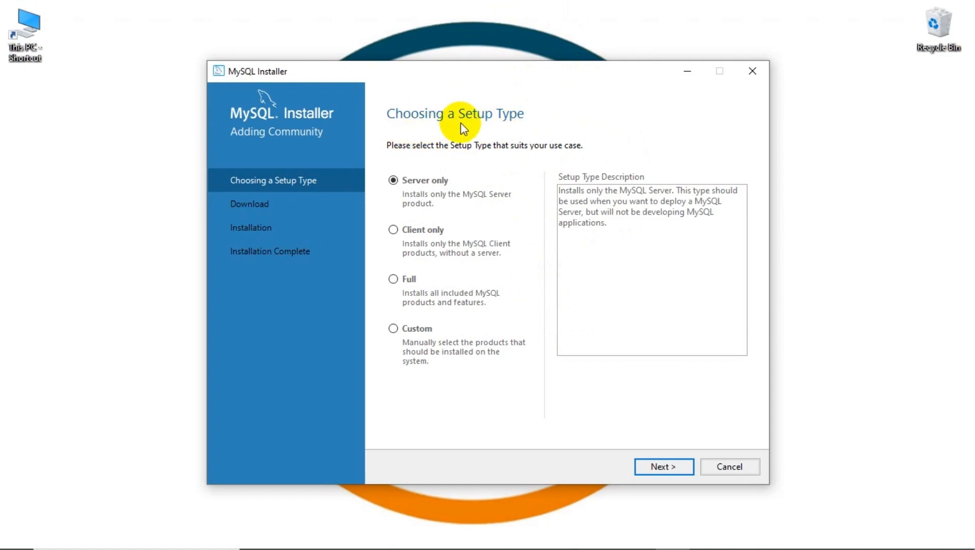
{"action": "left_click", "coordinate": [394, 329]}
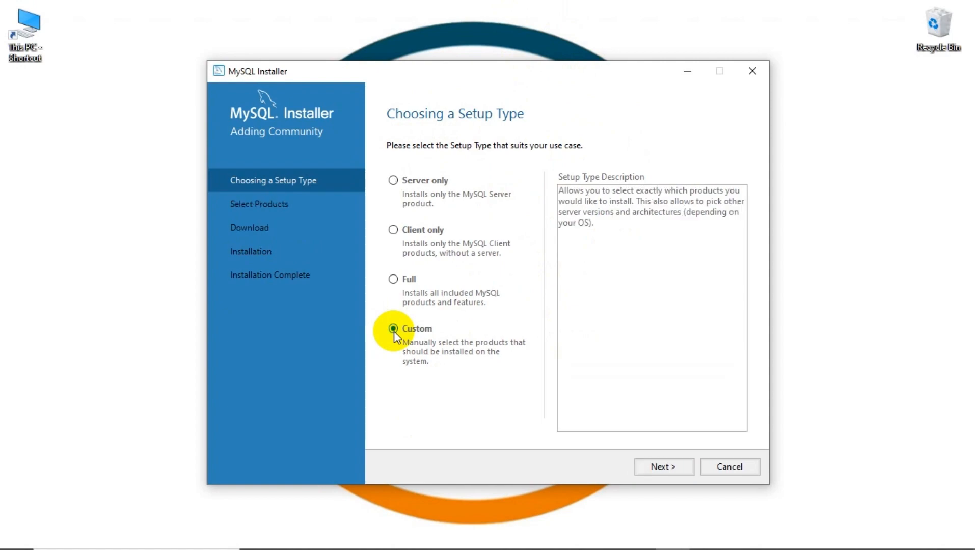
{"action": "left_click", "coordinate": [651, 473]}
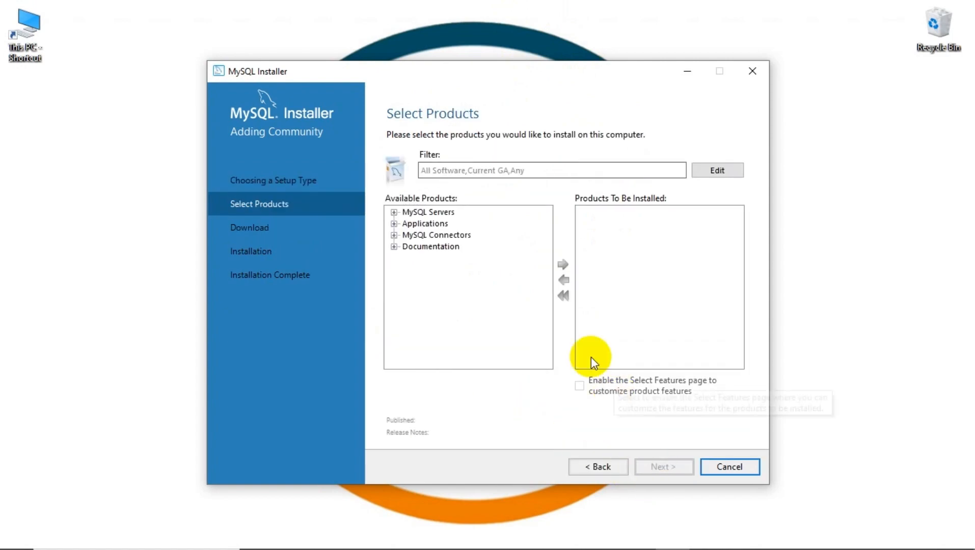
Add MySQL Server 8.0.37 - X64 from MySQL Servers > MySQL Server 8.0 to the install list.
{"action": "left_click", "coordinate": [394, 212]}
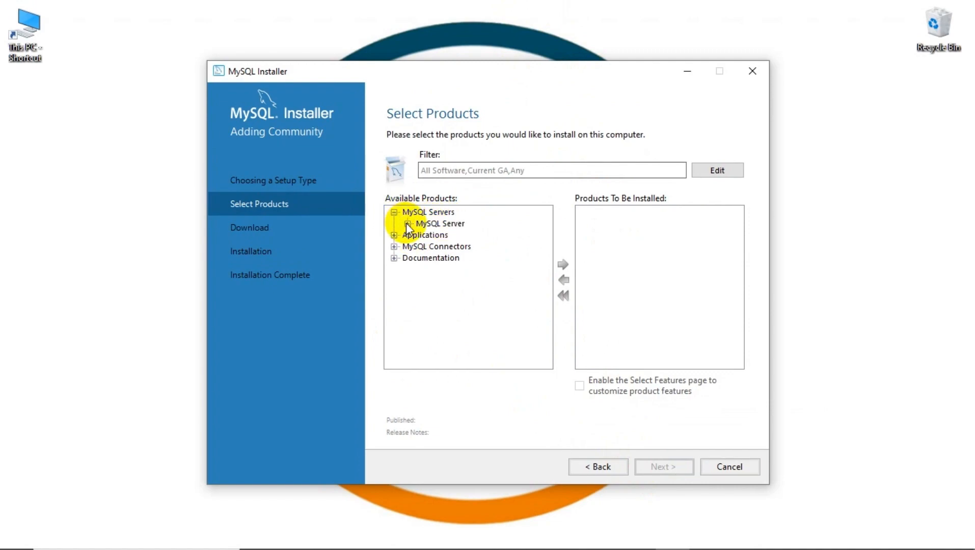
{"action": "left_click", "coordinate": [408, 224]}
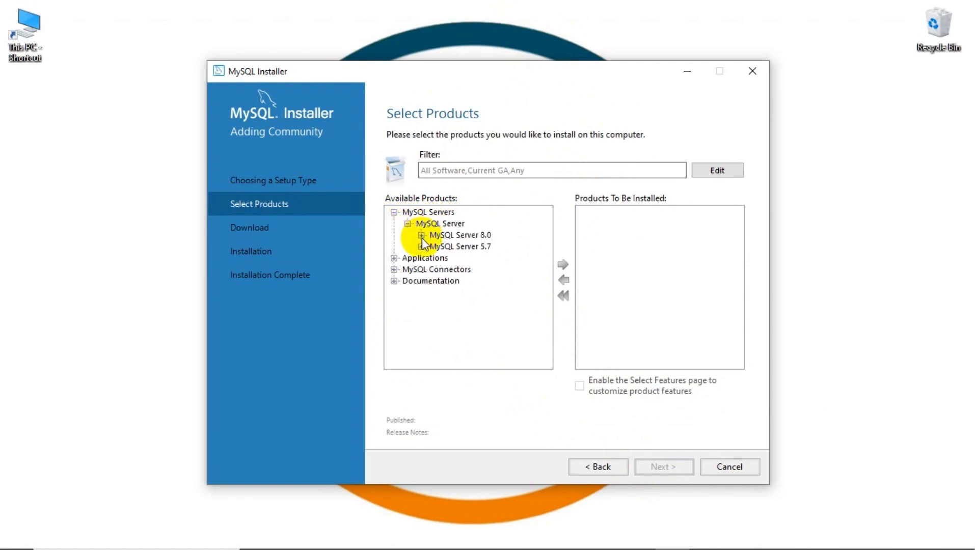
{"action": "left_click", "coordinate": [421, 236]}
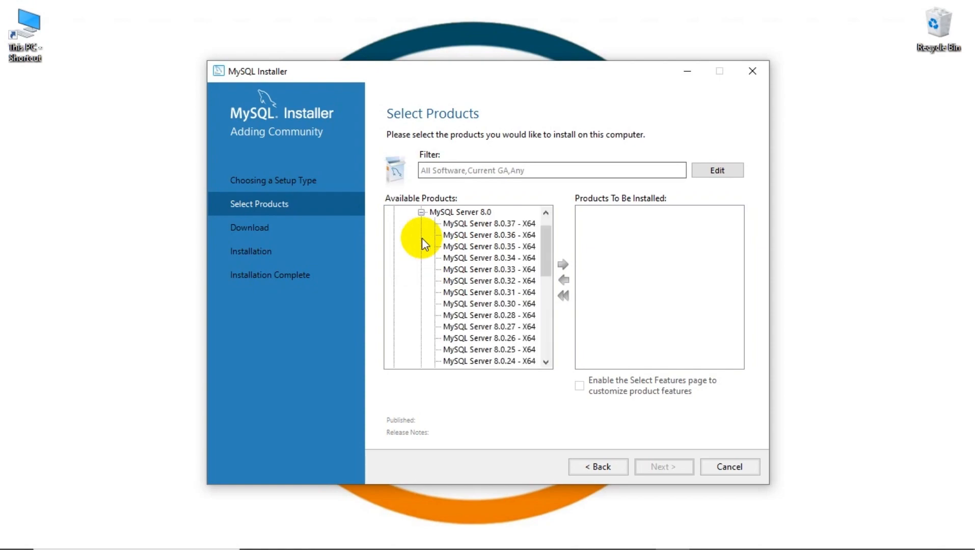
{"action": "left_click", "coordinate": [455, 224]}
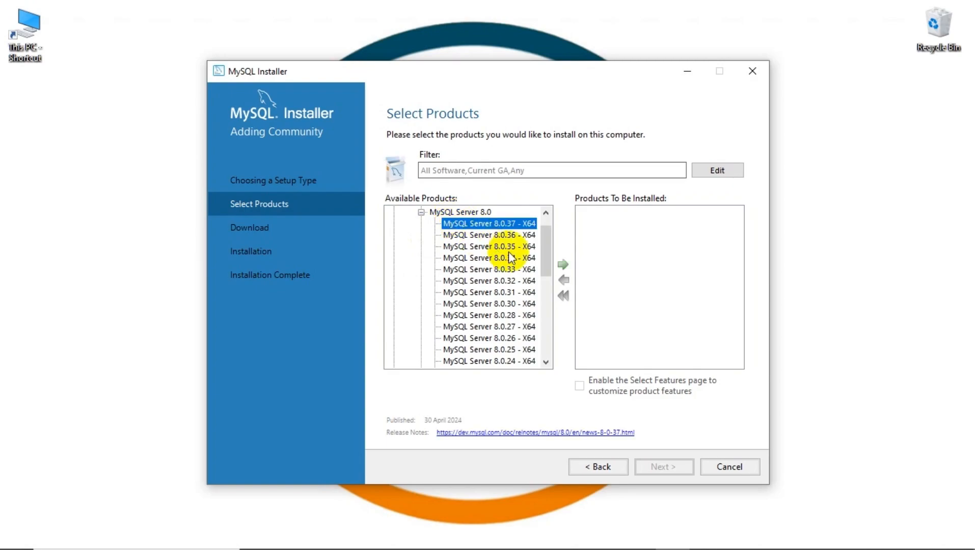
{"action": "left_click", "coordinate": [561, 264]}
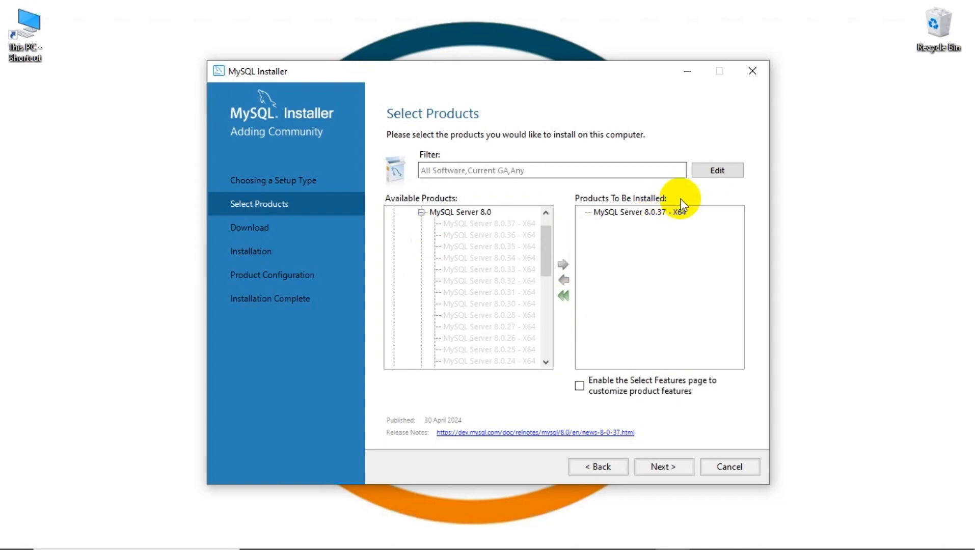
{"action": "scroll", "coordinate": [451, 224], "scroll_direction": "up", "scroll_amount": 2}
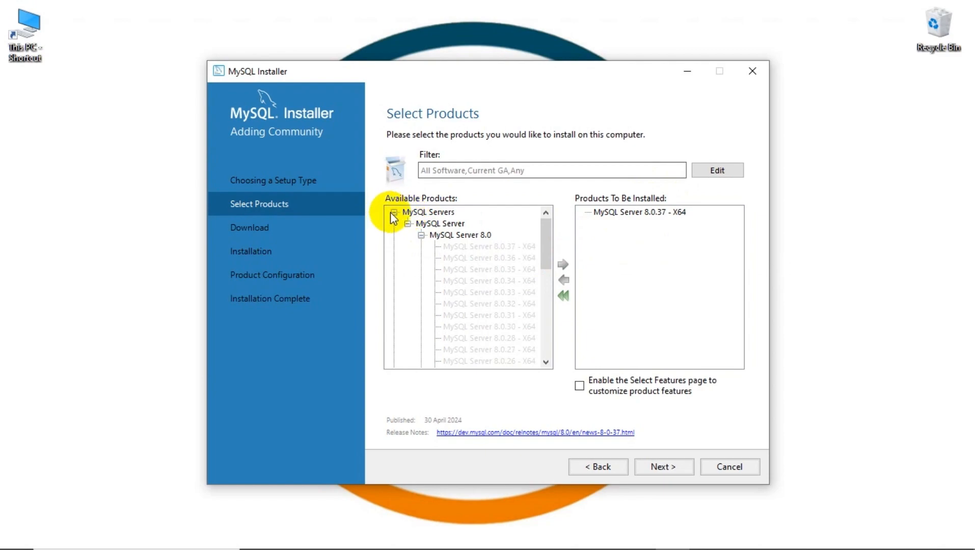
Add MySQL Workbench 8.0.36 - X64 from Applications to the install list and proceed to Path Conflicts.
{"action": "left_click", "coordinate": [393, 212]}
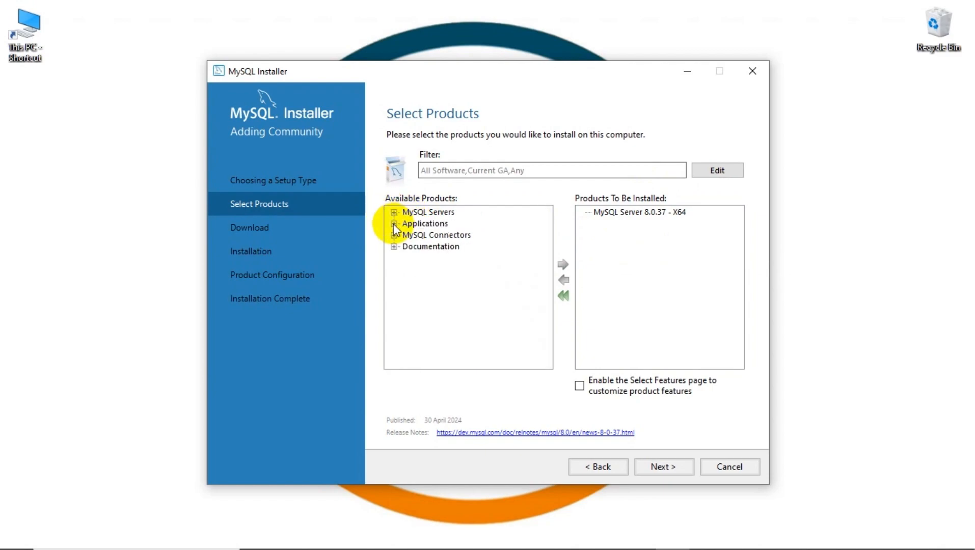
{"action": "left_click", "coordinate": [393, 224]}
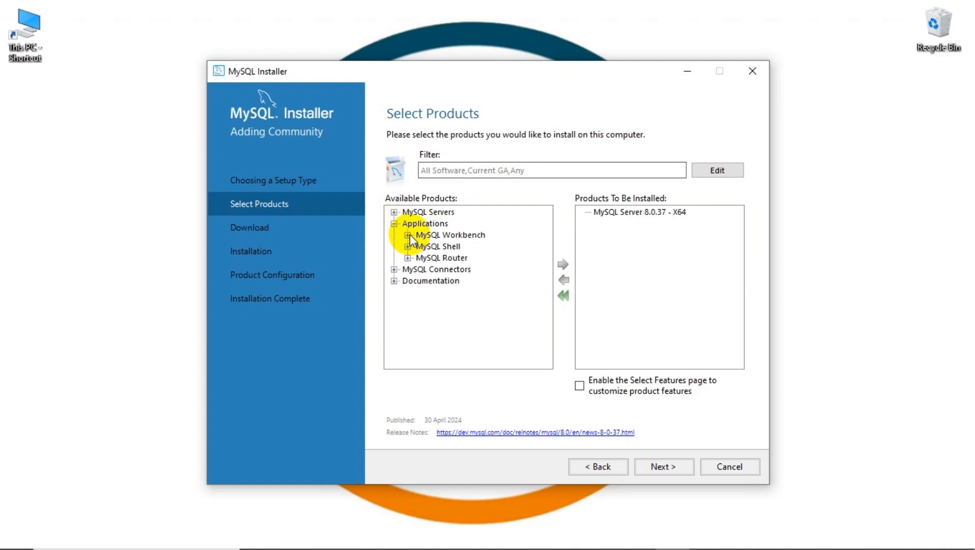
{"action": "left_click", "coordinate": [407, 236]}
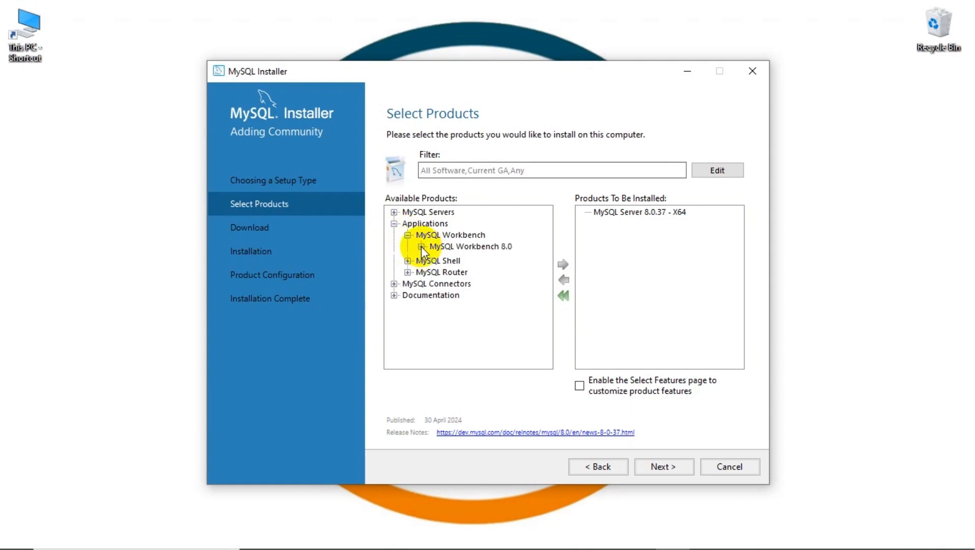
{"action": "left_click", "coordinate": [421, 247]}
{"action": "left_click", "coordinate": [456, 224]}
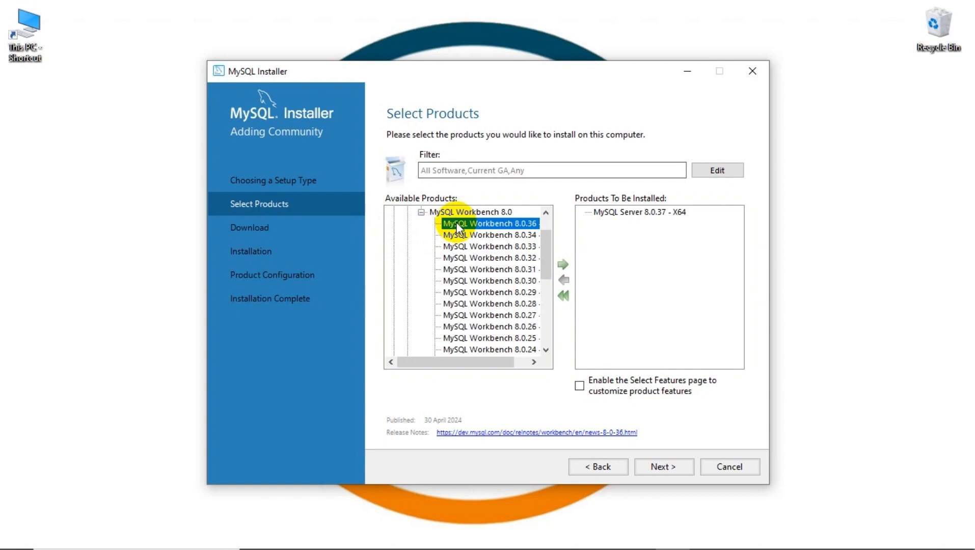
{"action": "left_click", "coordinate": [562, 264]}
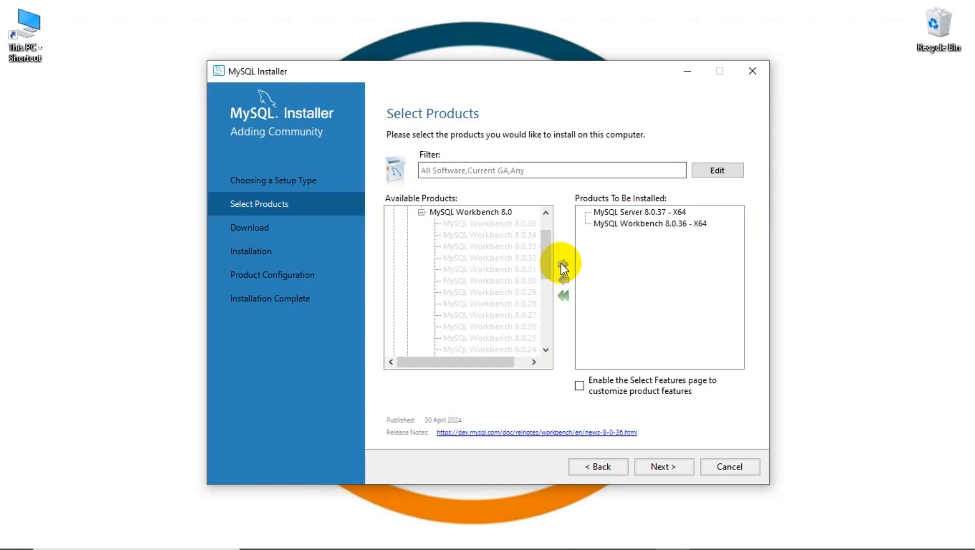
{"action": "left_click", "coordinate": [648, 464]}
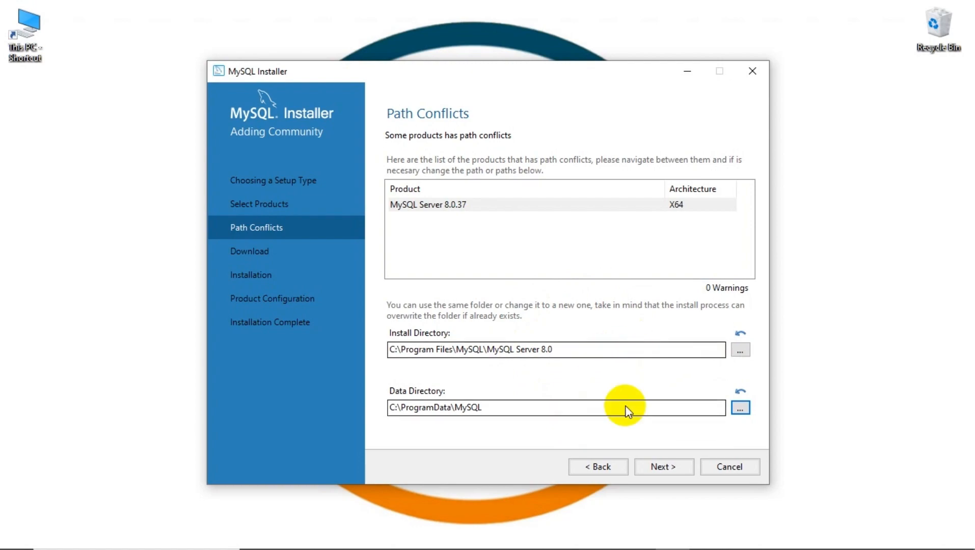
Accept the default folders and download MySQL Server 8.0.37 and Workbench 8.0.36.
{"action": "left_click", "coordinate": [657, 468]}
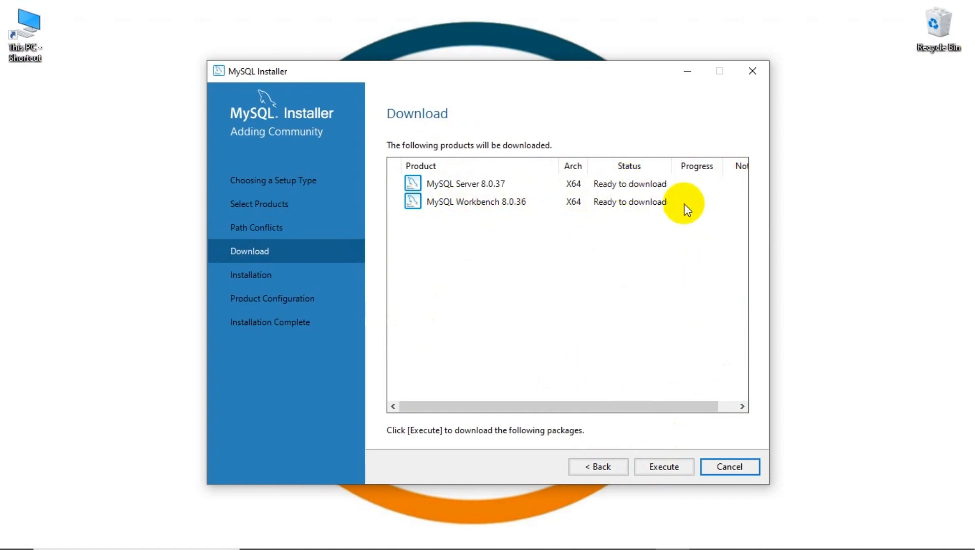
{"action": "left_click", "coordinate": [657, 470]}
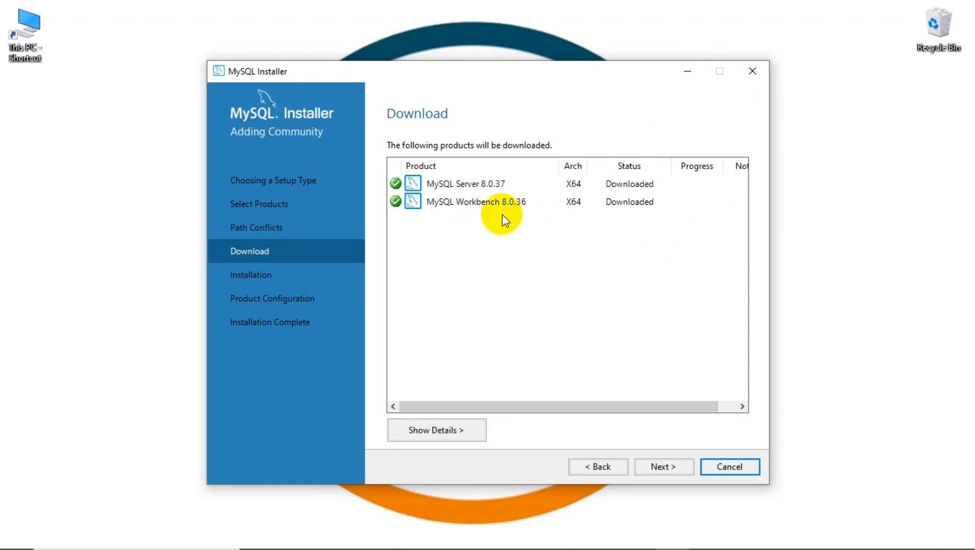
Execute the installation of Server 8.0.37 and Workbench 8.0.36, then go to Product Configuration.
{"action": "left_click", "coordinate": [669, 466]}
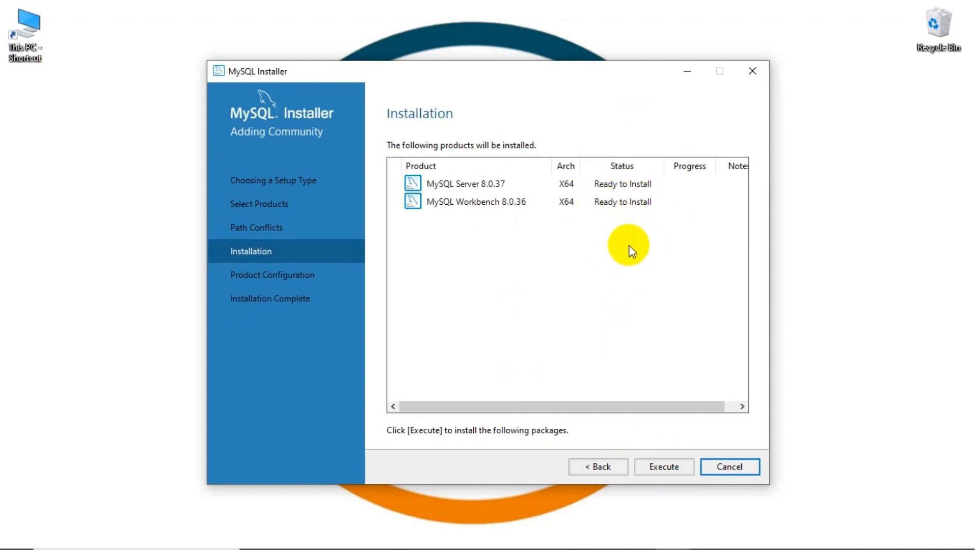
{"action": "left_click", "coordinate": [681, 472]}
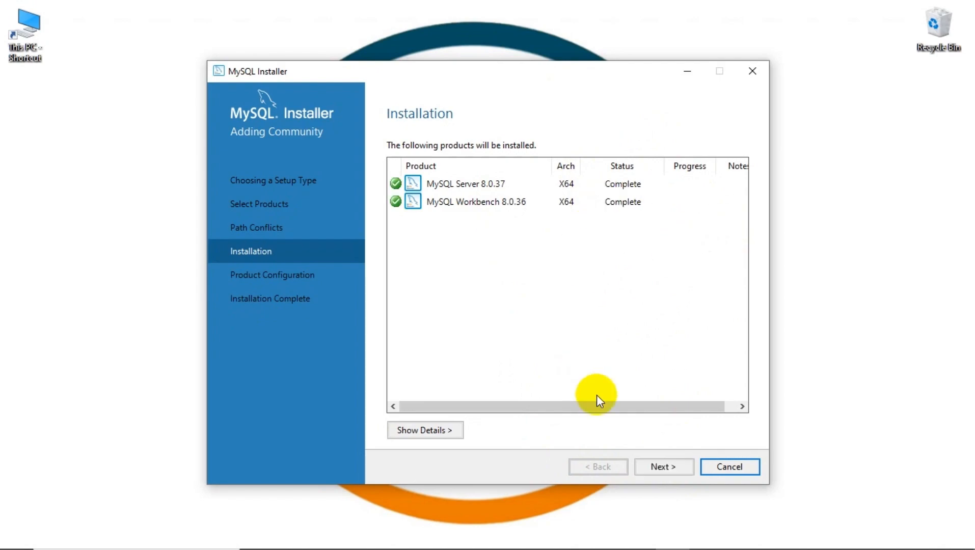
{"action": "left_click", "coordinate": [656, 467]}
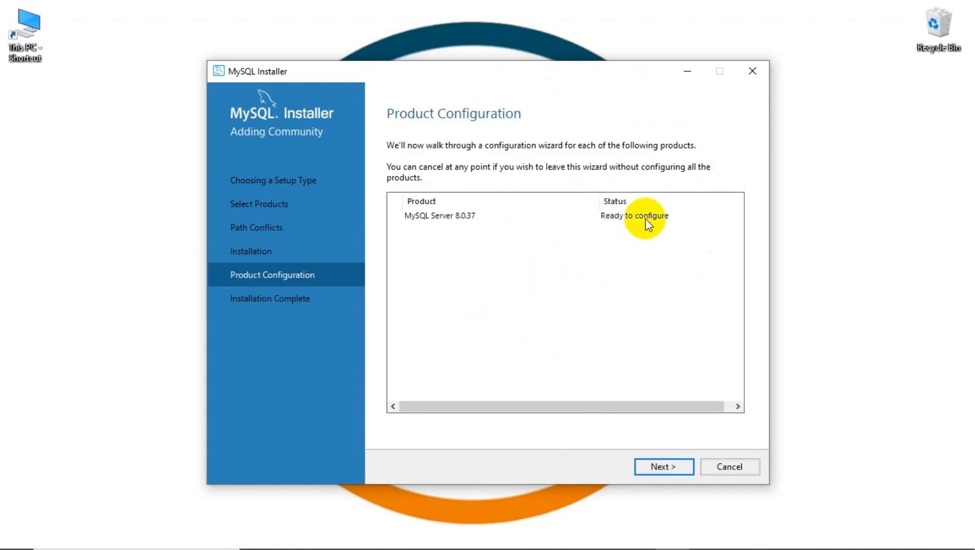
Keep default networking and strong password authentication, then enter the root password and its confirmation.
{"action": "left_click", "coordinate": [662, 467]}
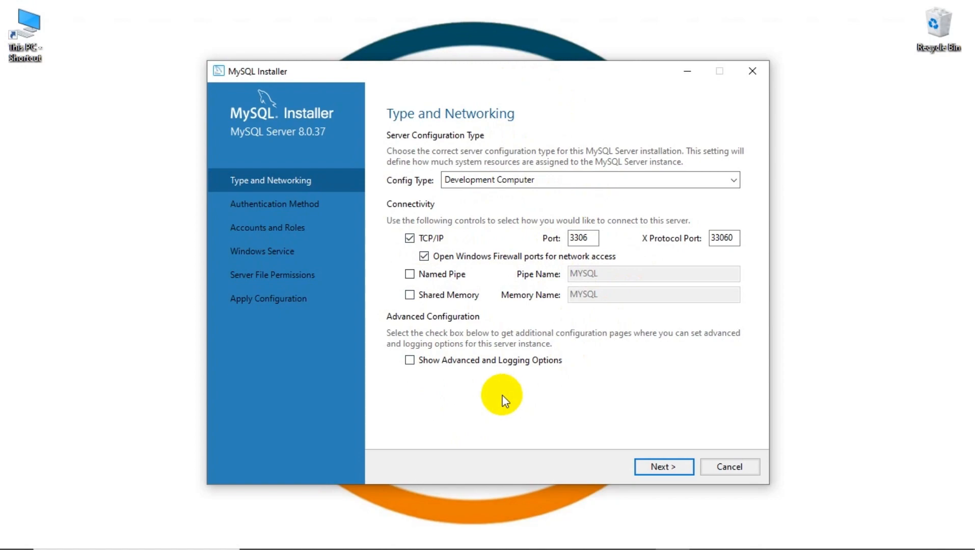
{"action": "left_click", "coordinate": [655, 464]}
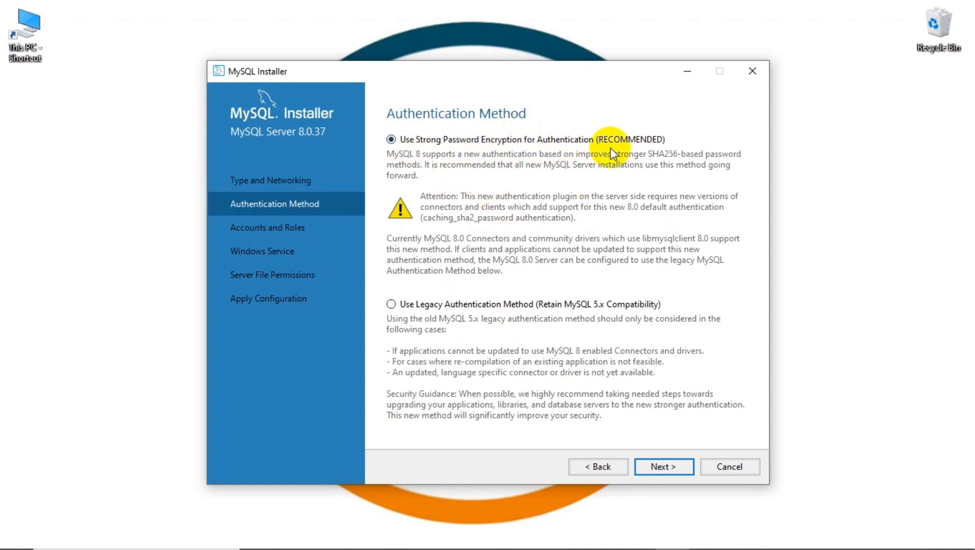
{"action": "left_click", "coordinate": [680, 465]}
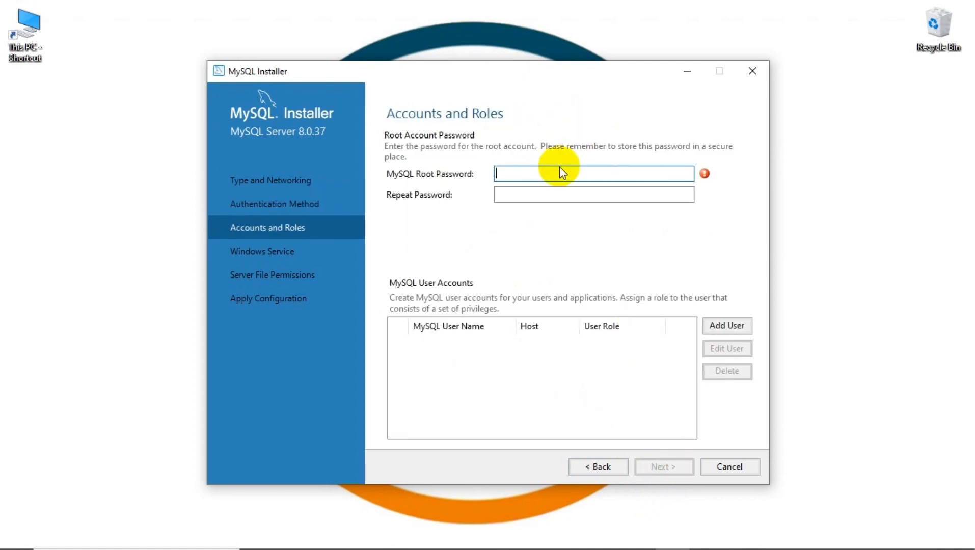
{"action": "type", "text": "root12345"}
{"action": "left_click", "coordinate": [538, 200]}
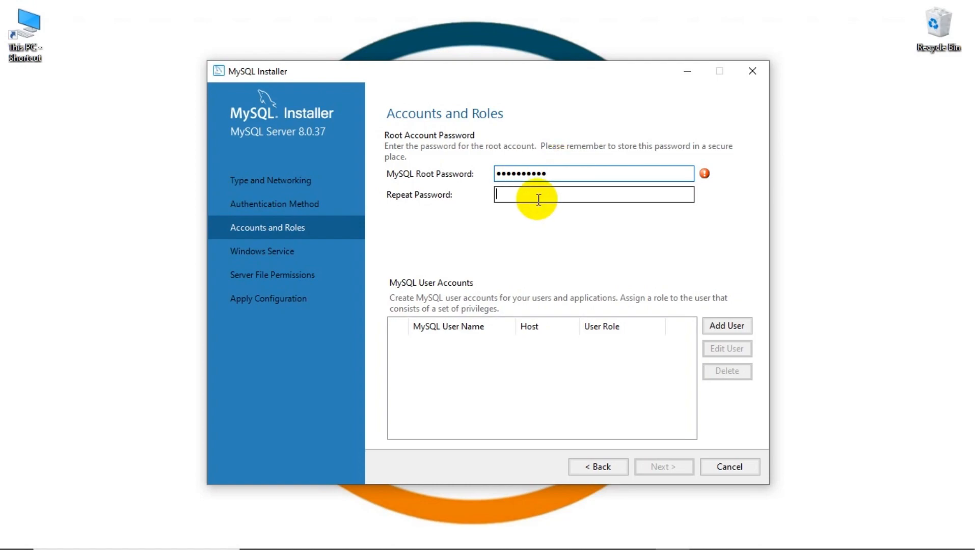
{"action": "type", "text": "ro"}
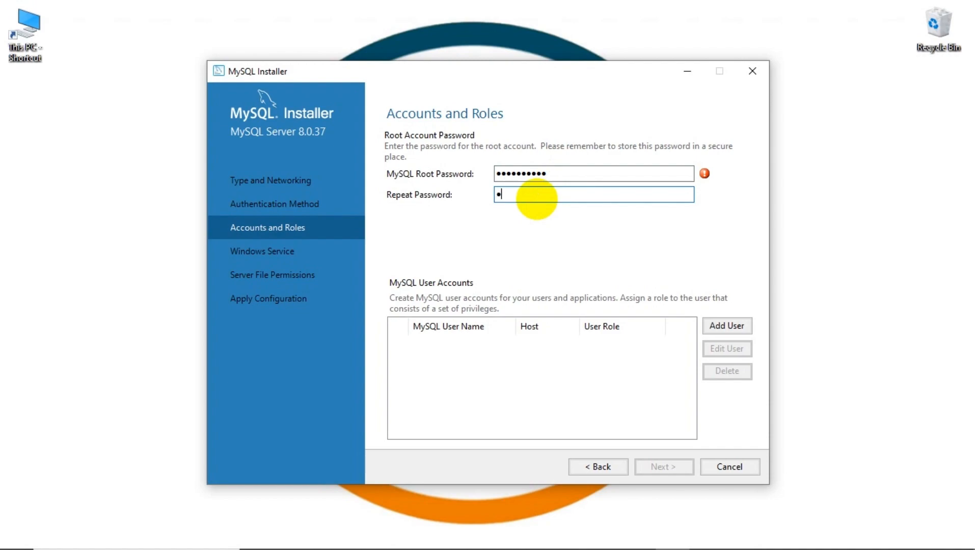
{"action": "type", "text": "ot@12345"}
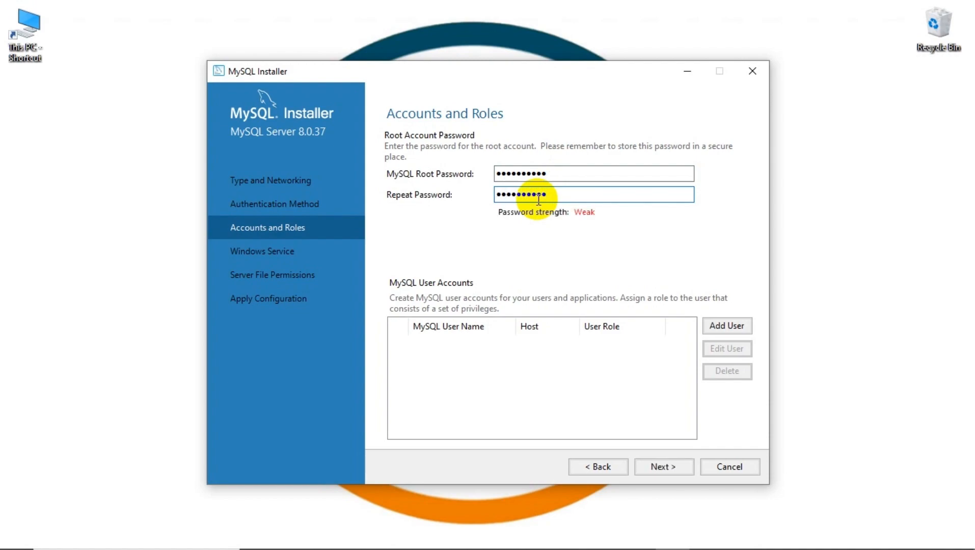
Keep default Windows service and file permission settings, execute the server configuration, and finish.
{"action": "left_click", "coordinate": [685, 466]}
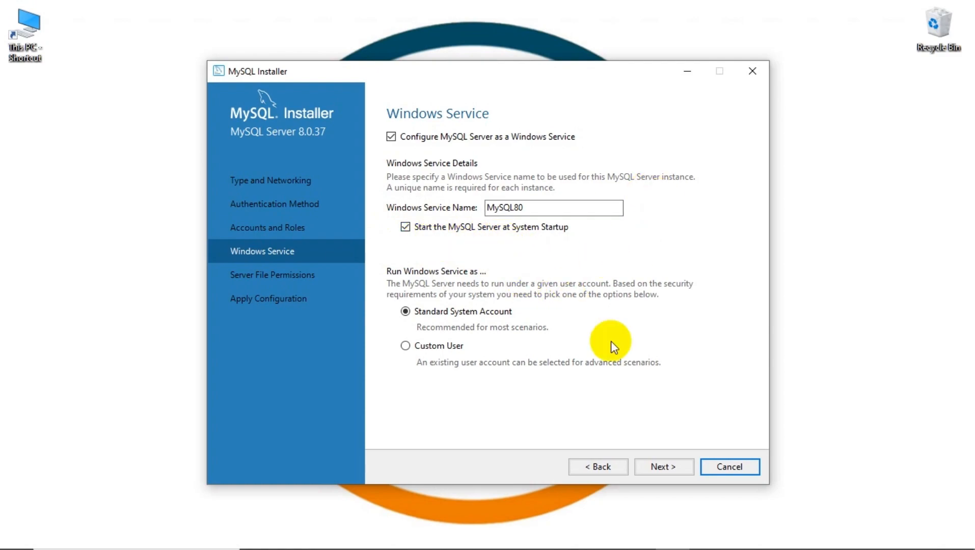
{"action": "left_click", "coordinate": [654, 468]}
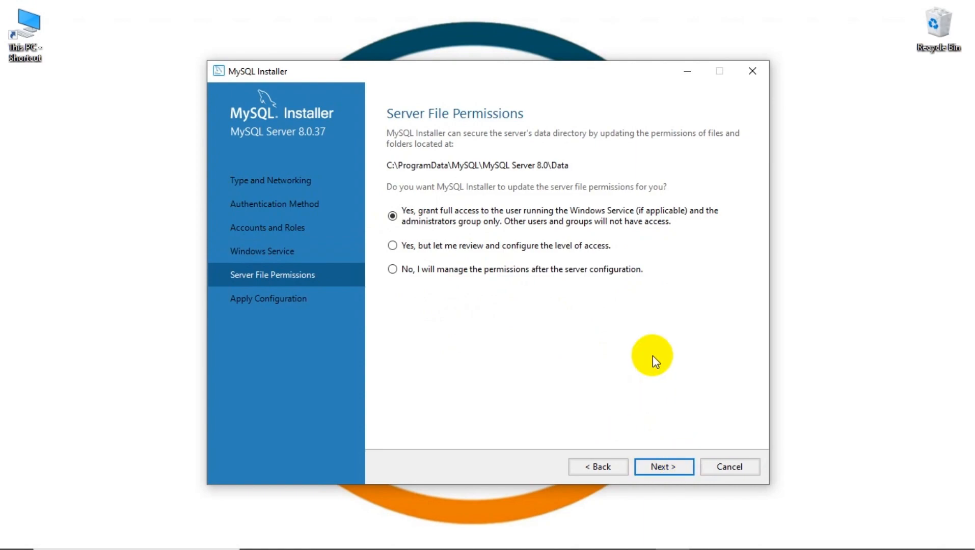
{"action": "left_click", "coordinate": [660, 466]}
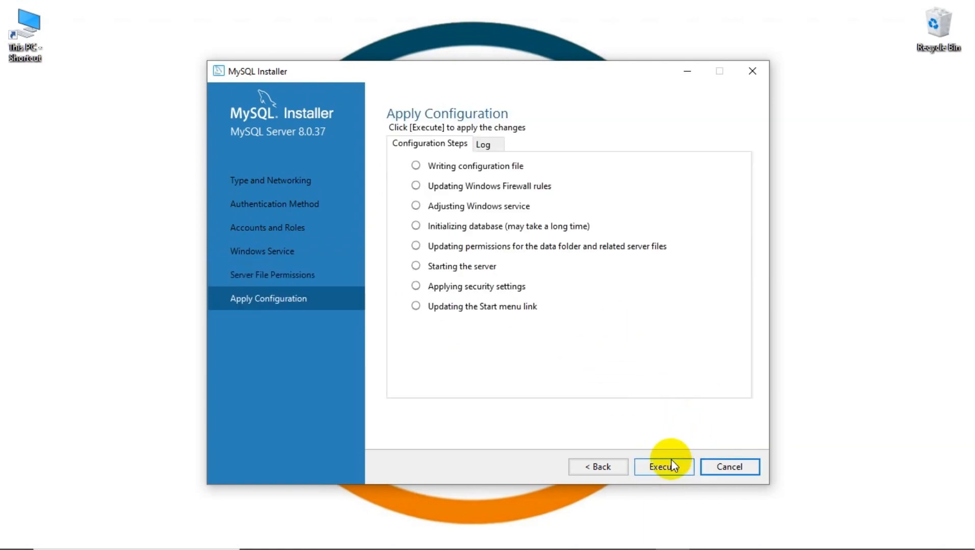
{"action": "left_click", "coordinate": [670, 465]}
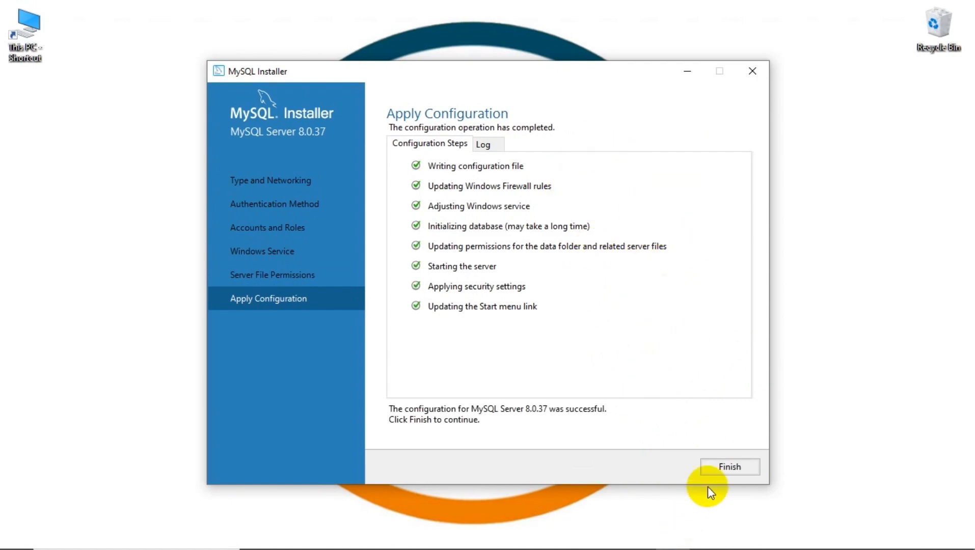
{"action": "left_click", "coordinate": [720, 468]}
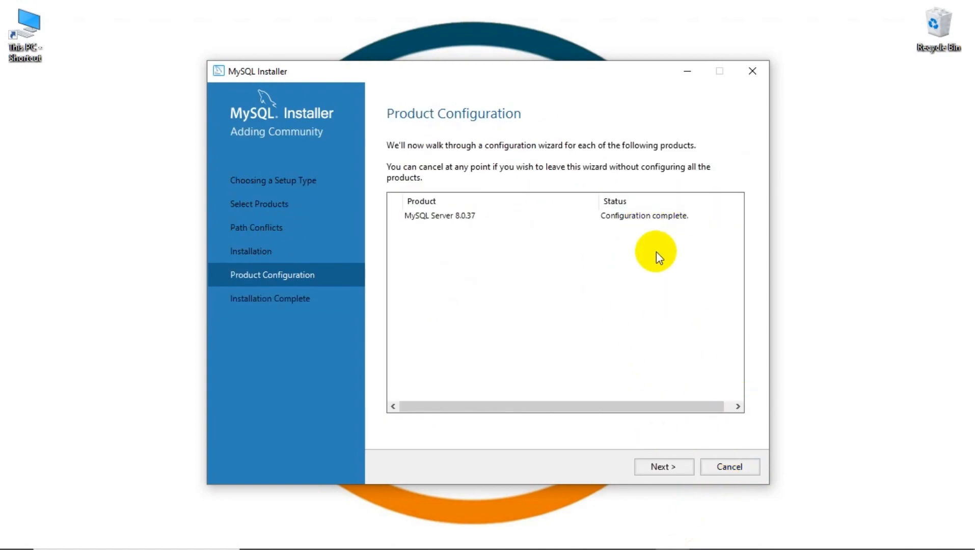
Finish MySQL Installer with Start MySQL Workbench after setup left checked.
{"action": "left_click", "coordinate": [654, 466]}
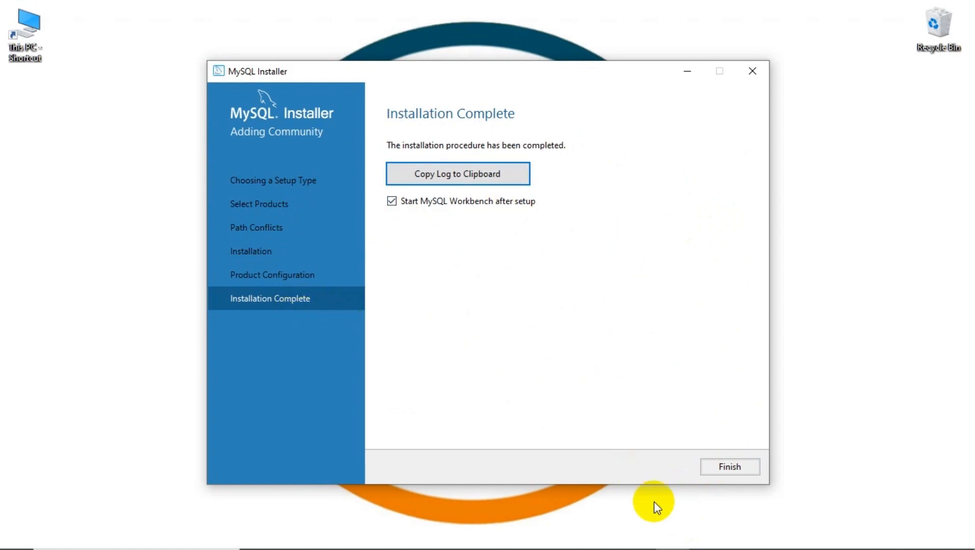
{"action": "left_click", "coordinate": [743, 473]}
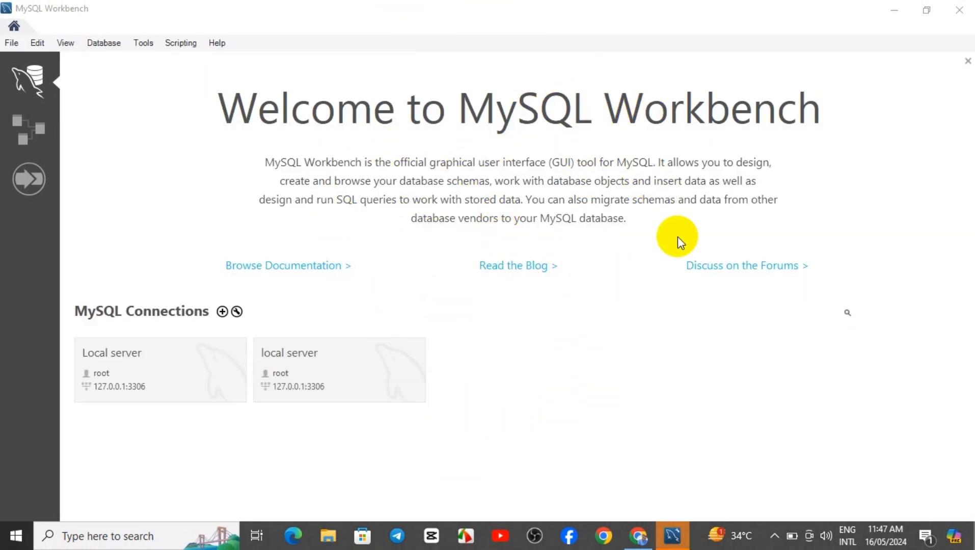
Open the Local server connection at 127.0.0.1:3306 and log in with the root password.
{"action": "left_click", "coordinate": [593, 357]}
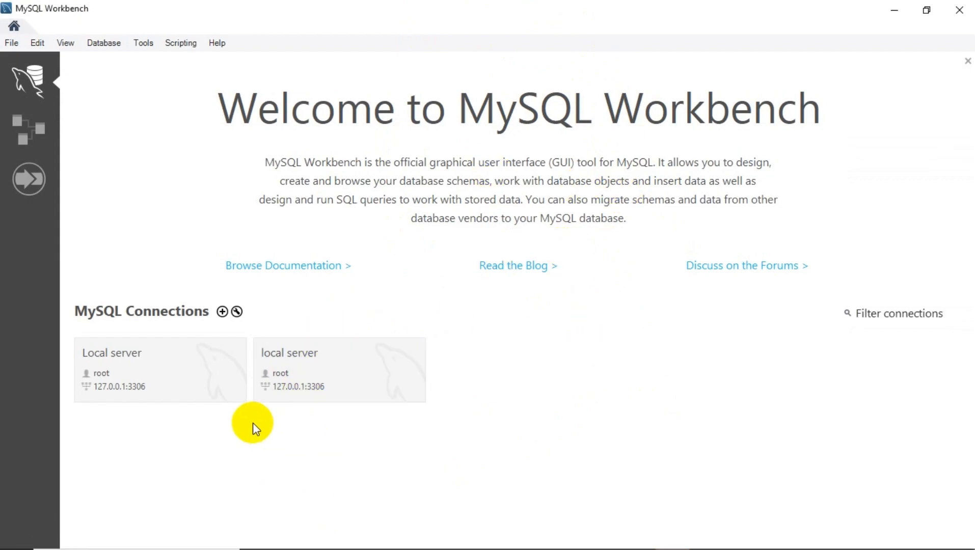
{"action": "left_click", "coordinate": [185, 378]}
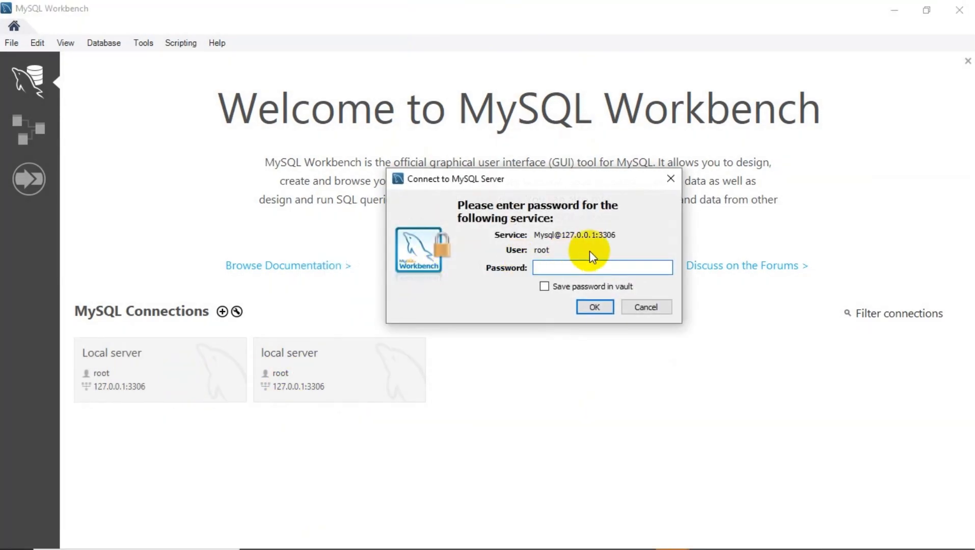
{"action": "type", "text": "*********"}
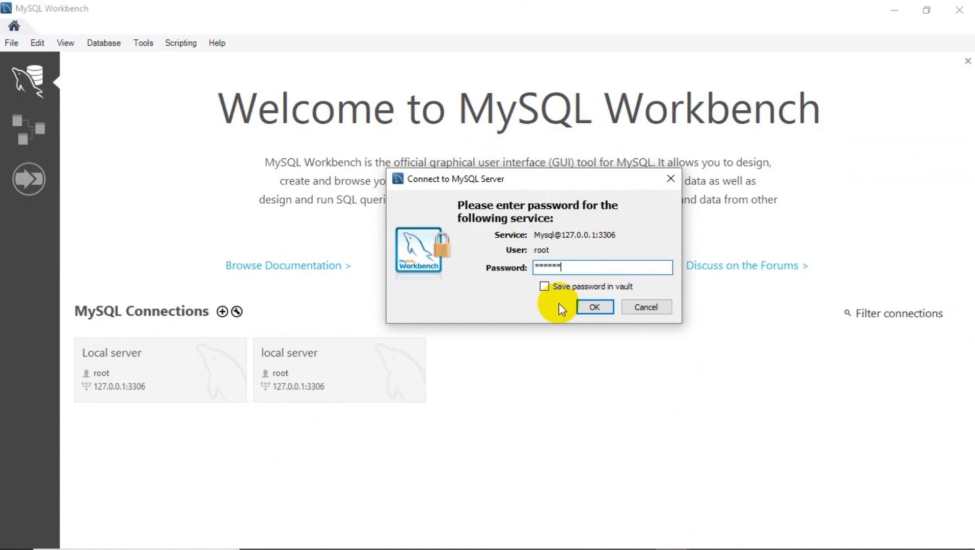
{"action": "key", "text": "Return"}
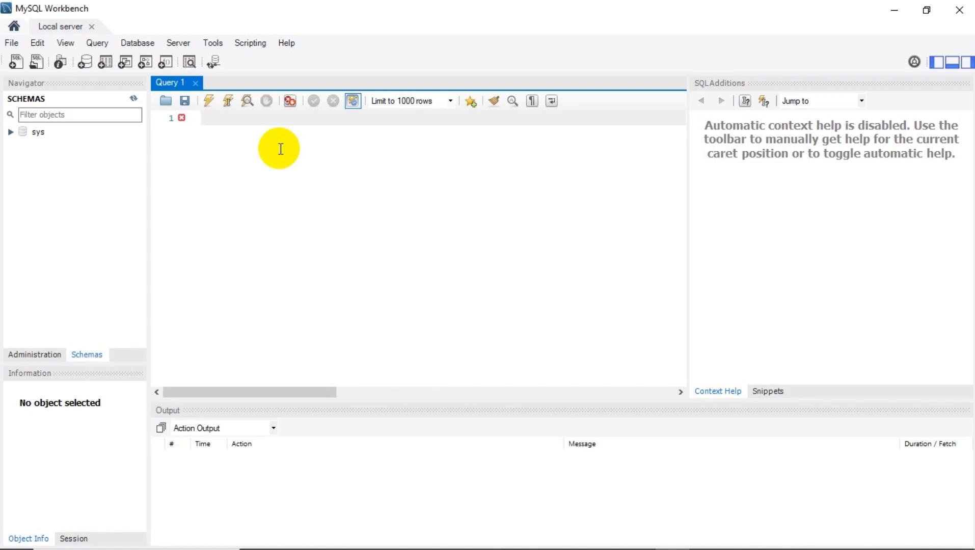
Run 'Show Databases' in Query 1, listing four databases, then return to the Workbench home screen.
{"action": "key", "text": "Return"}
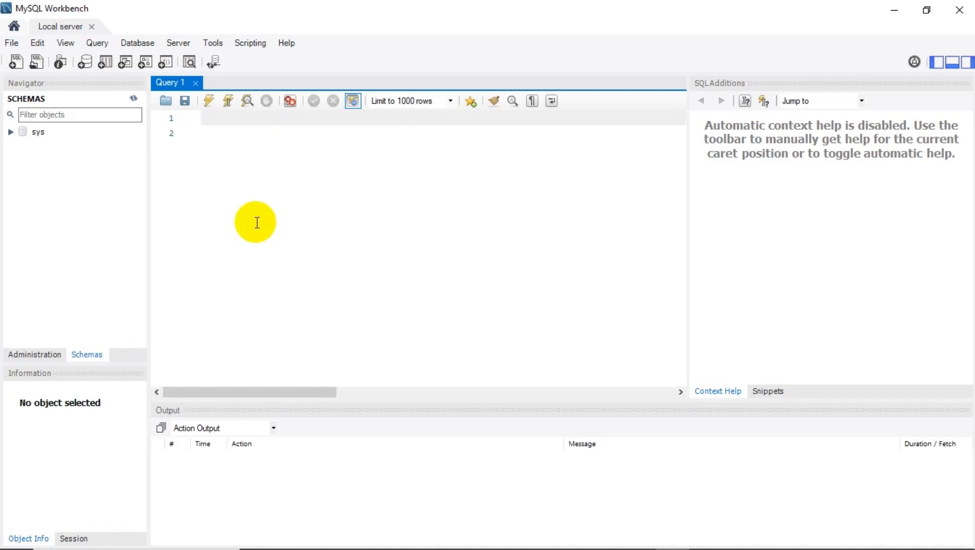
{"action": "type", "text": "Show Databases"}
{"action": "left_click", "coordinate": [207, 100]}
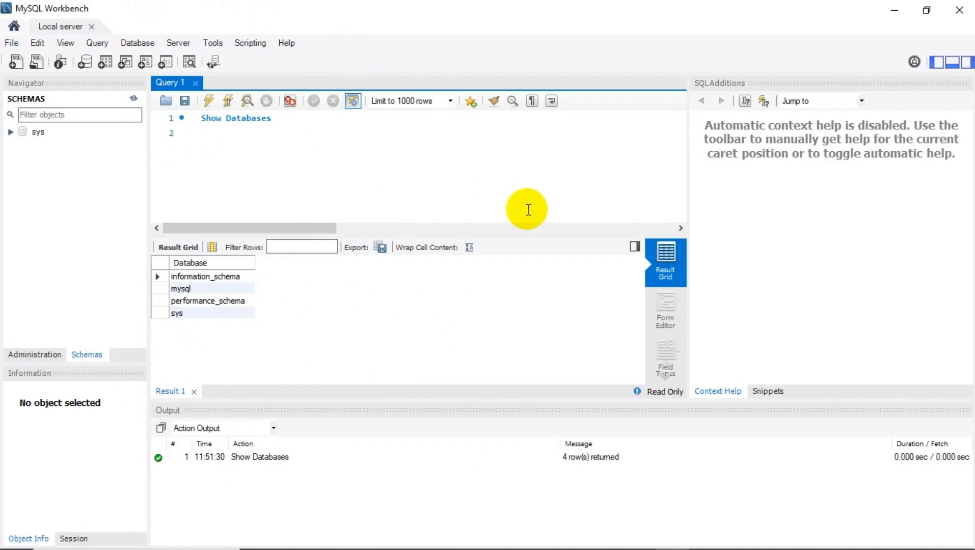
{"action": "left_click", "coordinate": [14, 26]}
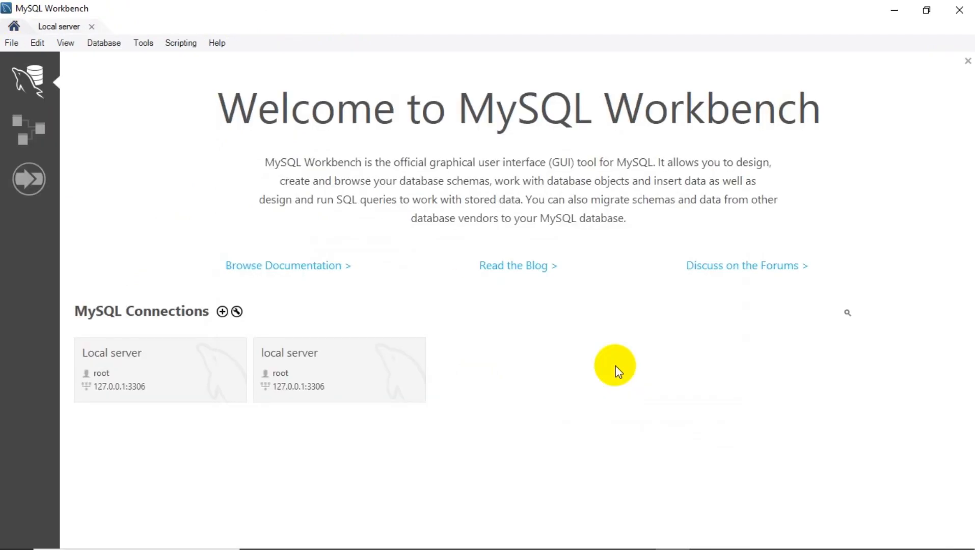